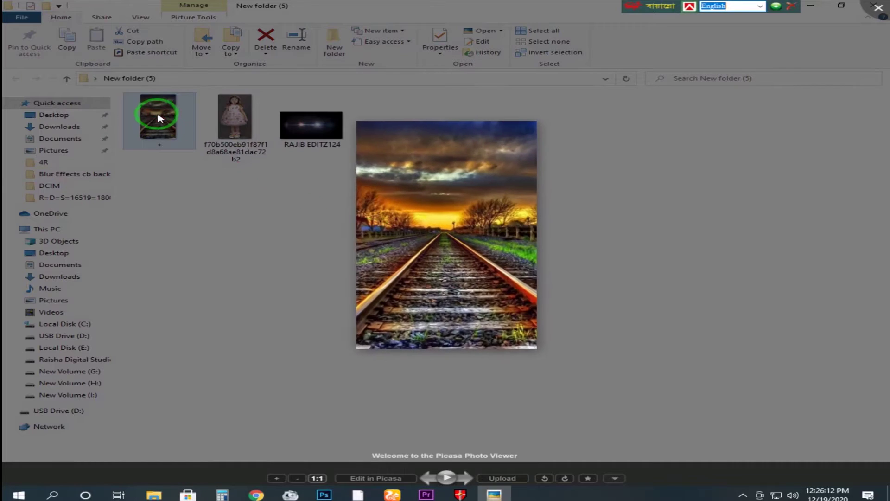
# - Preview the railway, girl and lens flare images in the photo viewer and close it
pyautogui.click(469, 480)
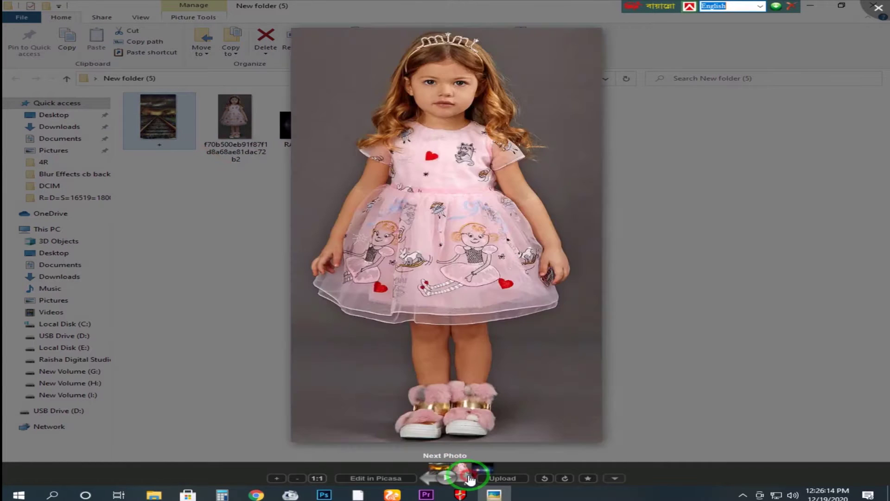
pyautogui.click(470, 480)
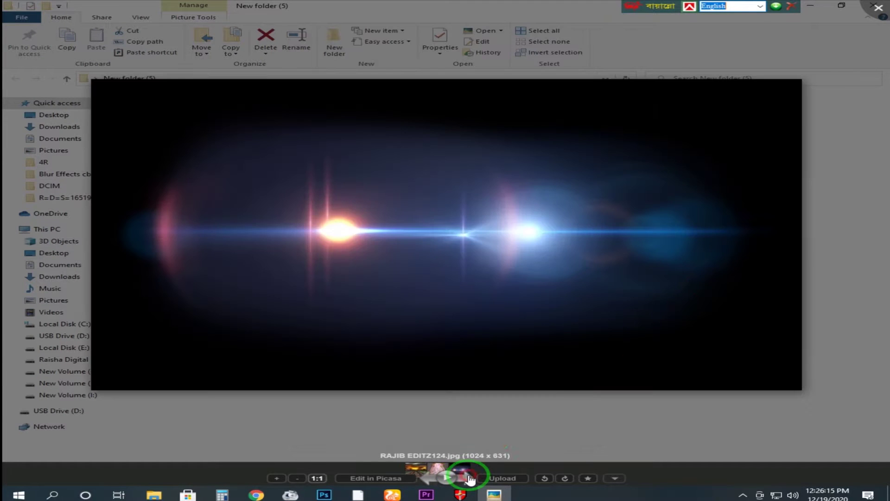
pyautogui.click(877, 8)
# - Open the girl photo from the folder in Photoshop
pyautogui.click(257, 194)
pyautogui.moveTo(237, 109); pyautogui.dragTo(437, 260)
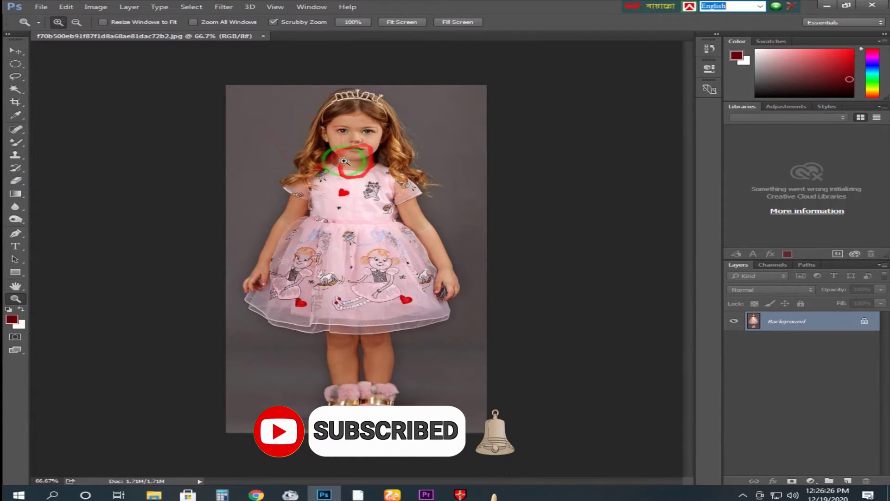
# - Select the whole grey backdrop around the girl with the Magic Wand at tolerance 32, including the areas between and beside her shoes
pyautogui.moveTo(17, 91); pyautogui.dragTo(46, 96)
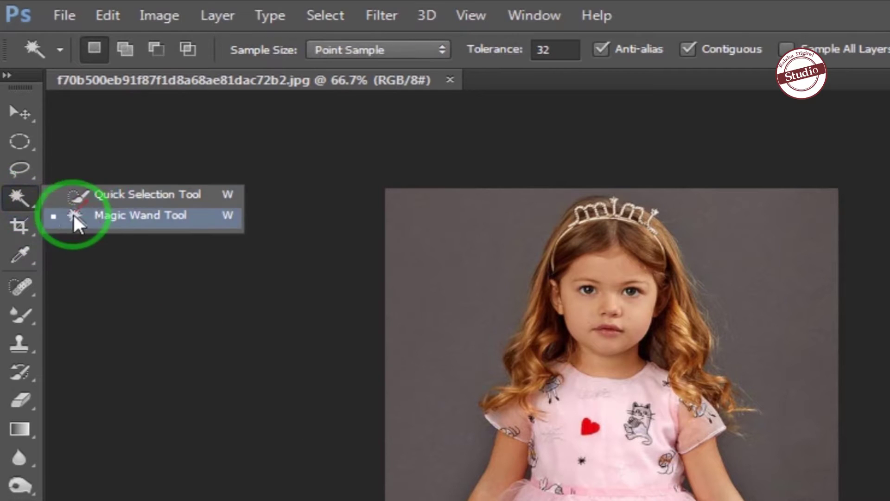
pyautogui.click(116, 214)
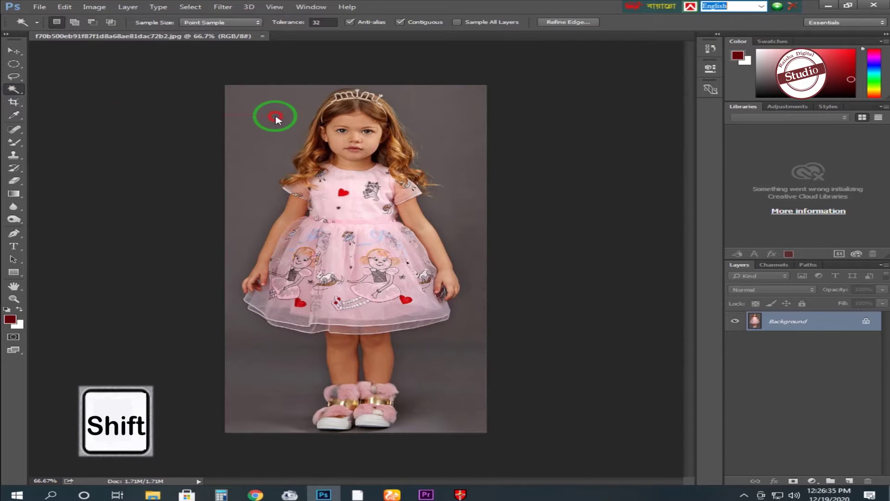
pyautogui.keyDown('shift'); pyautogui.click(439, 139); pyautogui.keyUp('shift')
pyautogui.keyDown('shift'); pyautogui.click(372, 376); pyautogui.keyUp('shift')
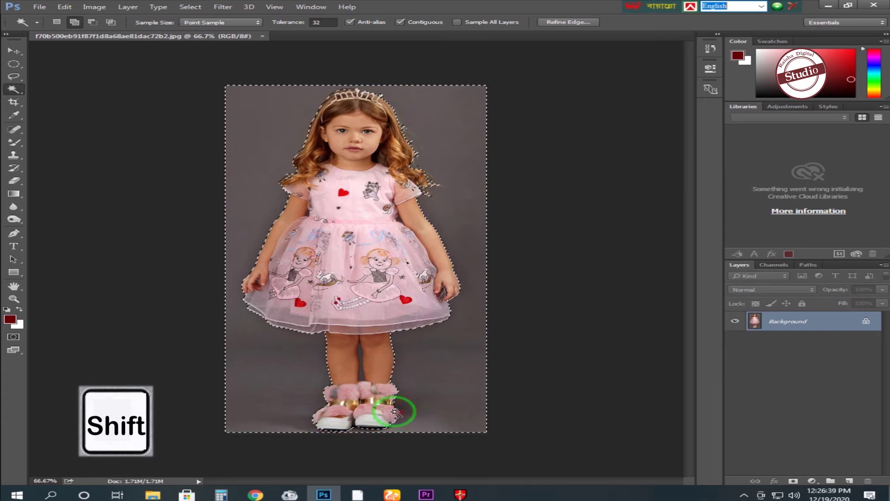
pyautogui.keyDown('shift'); pyautogui.click(281, 431); pyautogui.keyUp('shift')
pyautogui.keyDown('shift'); pyautogui.click(336, 432); pyautogui.keyUp('shift')
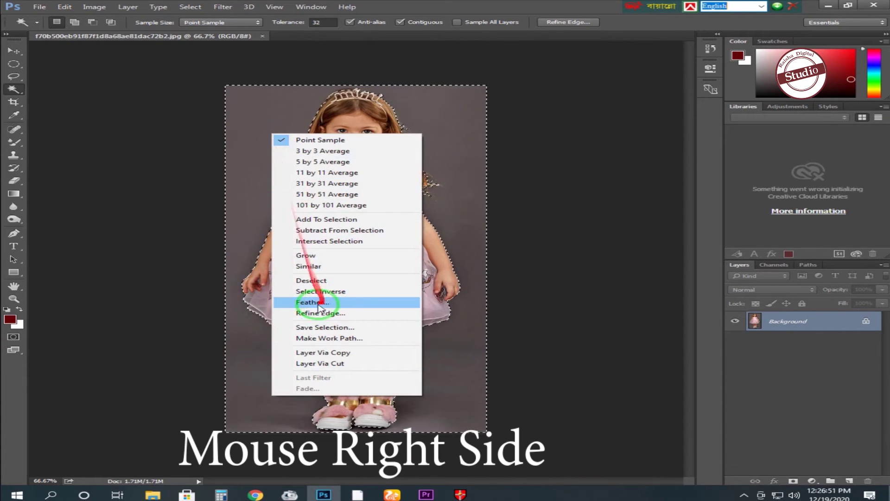
# - Feather the backdrop selection by 2 pixels and invert it to select the girl
pyautogui.click(319, 303)
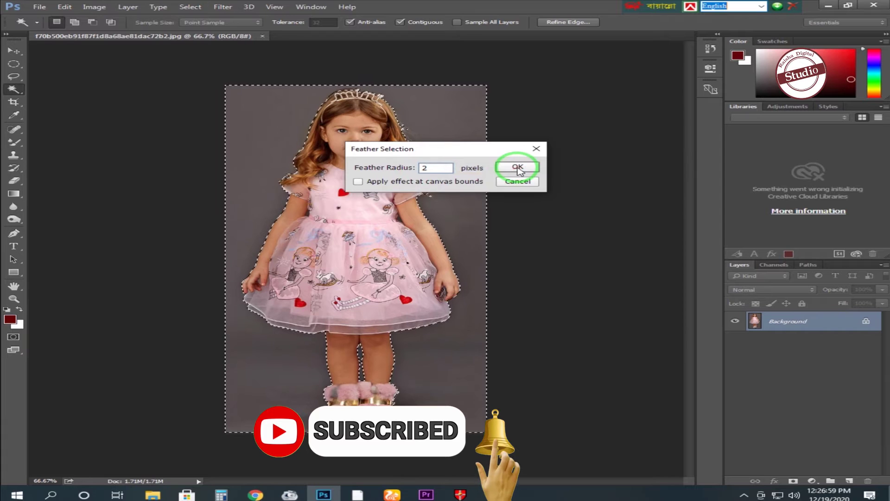
pyautogui.click(517, 168)
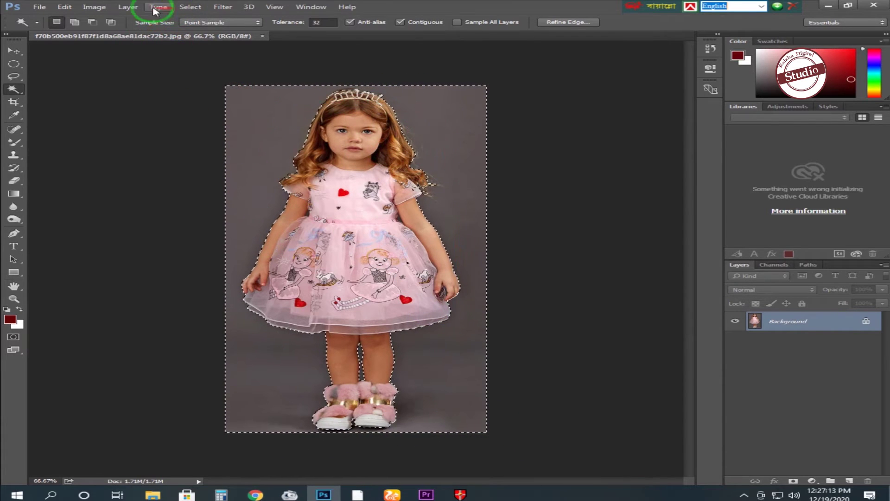
pyautogui.click(190, 7)
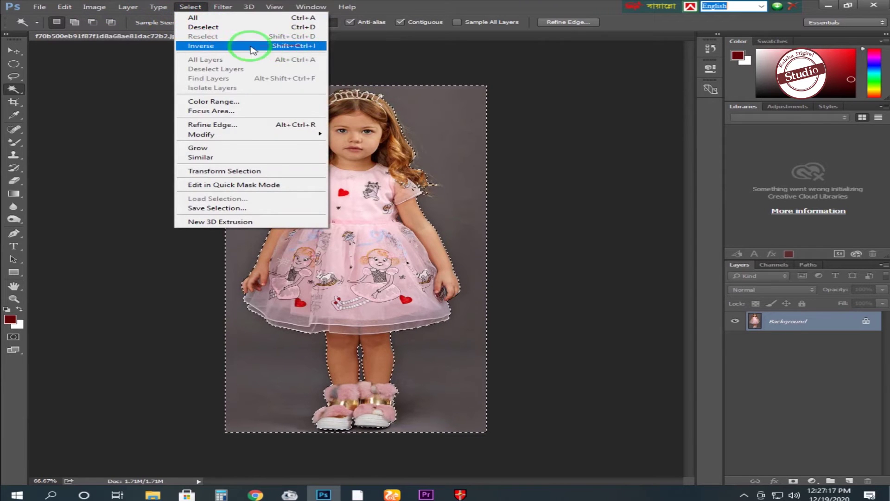
pyautogui.hotkey('ctrl', 'shift', 'i')
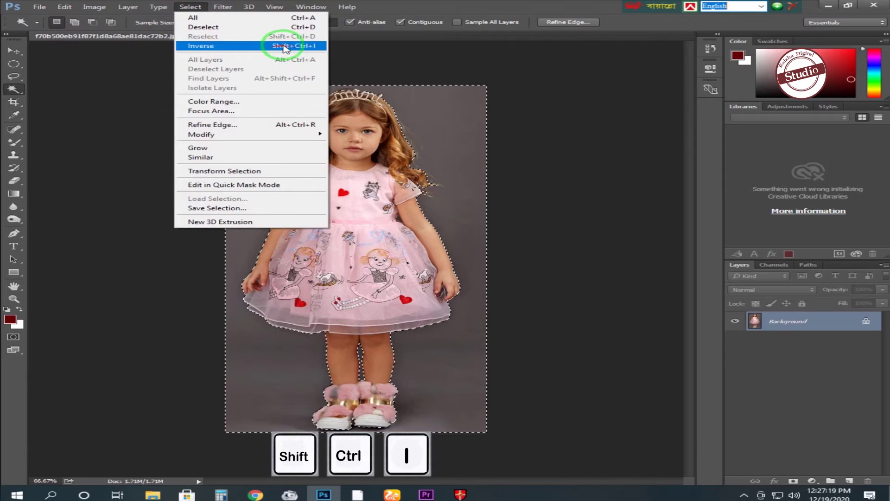
pyautogui.click(284, 47)
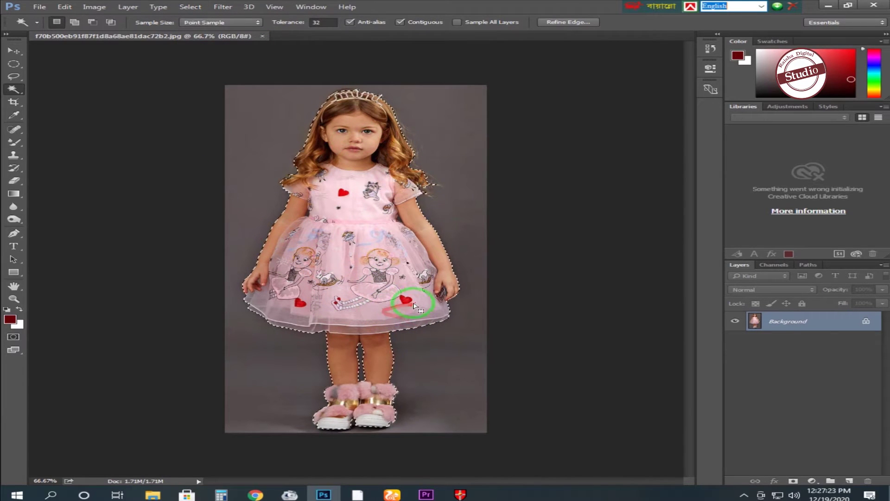
# - Start Refine Edge in Overlay view and brush the Refine Radius tool along the girl's hair edges
pyautogui.click(558, 23)
pyautogui.click(712, 90)
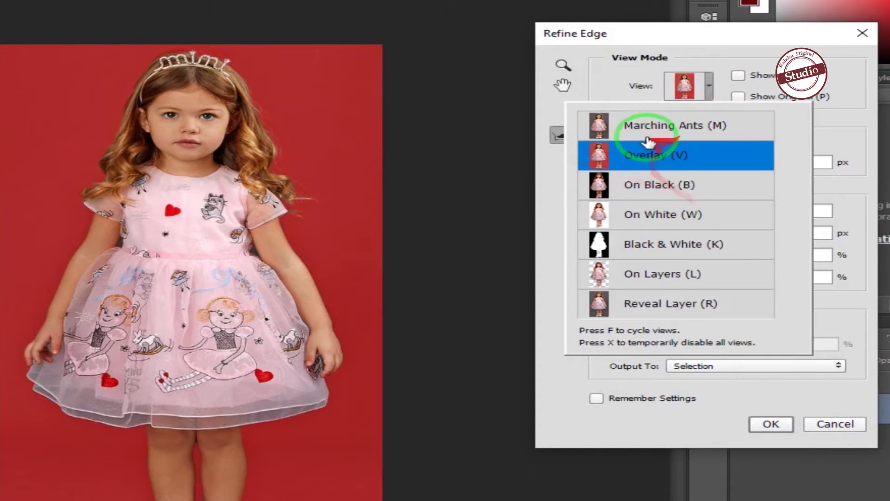
pyautogui.click(534, 168)
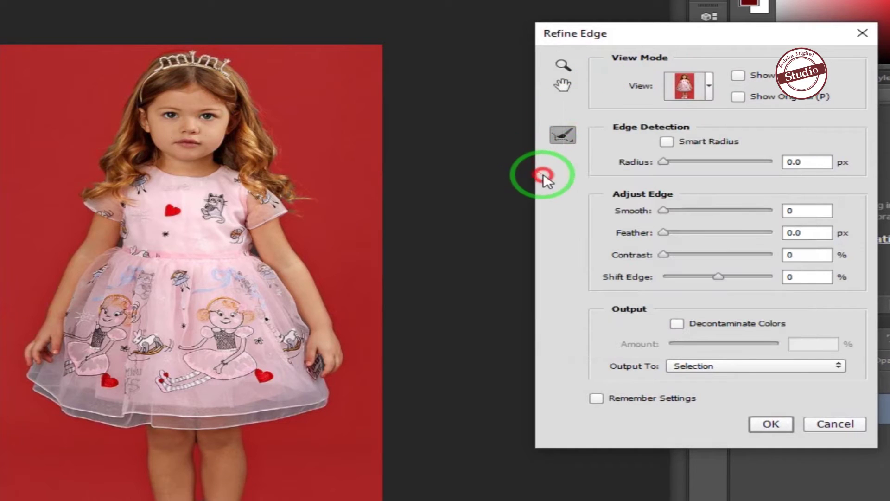
pyautogui.click(564, 135)
pyautogui.moveTo(281, 171)
pyautogui.mouseDown()
pyautogui.moveTo(281, 132)
pyautogui.moveTo(281, 154)
pyautogui.moveTo(251, 73)
pyautogui.moveTo(276, 126)
pyautogui.moveTo(250, 77)
pyautogui.moveTo(219, 53)
pyautogui.moveTo(181, 48)
pyautogui.moveTo(150, 58)
pyautogui.moveTo(91, 195)
pyautogui.moveTo(80, 200)
pyautogui.moveTo(92, 171)
pyautogui.mouseUp()
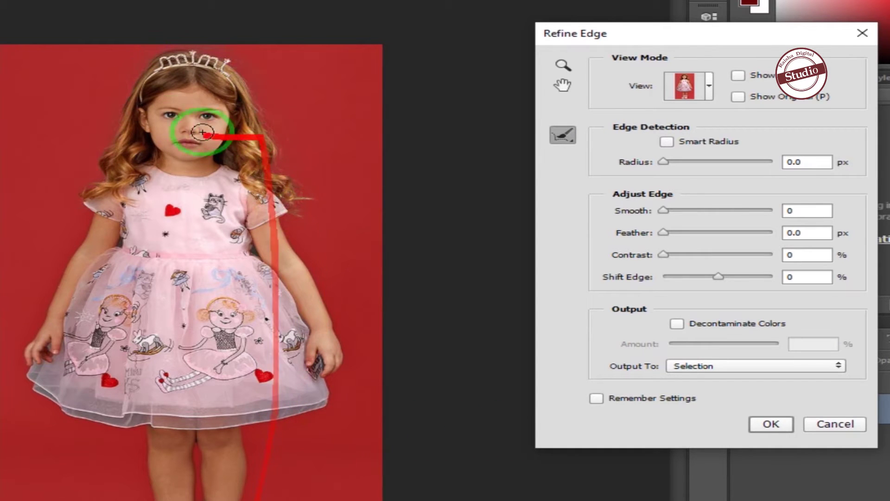
pyautogui.moveTo(113, 105)
pyautogui.mouseDown()
pyautogui.moveTo(82, 191)
pyautogui.moveTo(144, 49)
pyautogui.moveTo(200, 42)
pyautogui.moveTo(140, 75)
pyautogui.moveTo(204, 46)
pyautogui.moveTo(255, 79)
pyautogui.mouseUp()
# - Set Refine Edge to radius 3.3 px, smooth 8, feather 1.6 px, contrast 10%, shift edge +12%, decontaminate 50%, and output to New Layer with Layer Mask
pyautogui.moveTo(663, 161); pyautogui.dragTo(682, 165)
pyautogui.moveTo(663, 210); pyautogui.dragTo(675, 255)
pyautogui.click(694, 364)
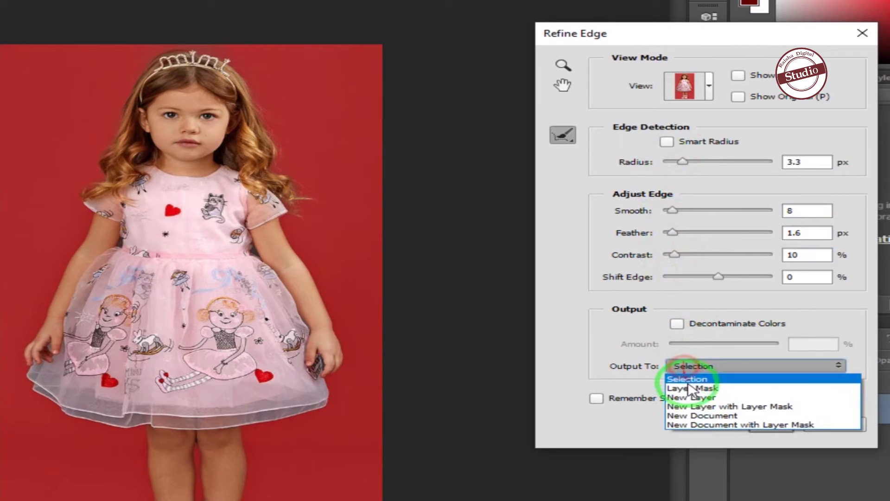
pyautogui.click(698, 384)
pyautogui.moveTo(718, 276); pyautogui.dragTo(724, 276)
pyautogui.click(678, 324)
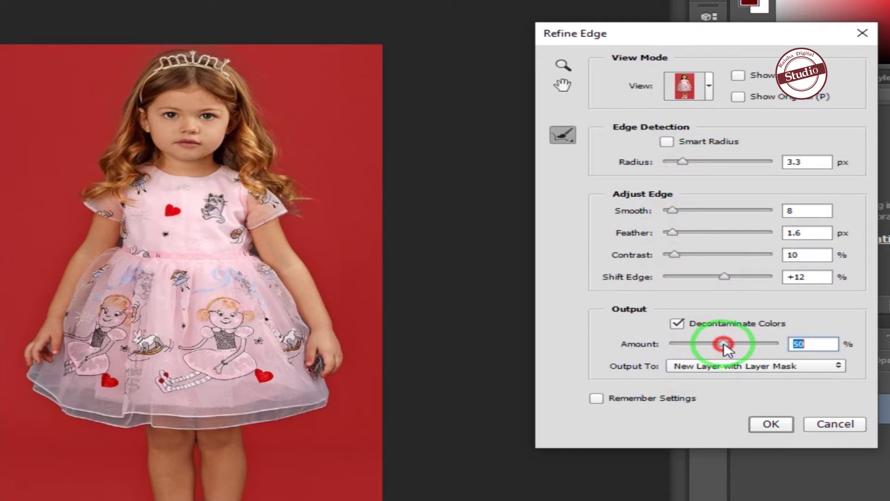
pyautogui.click(765, 424)
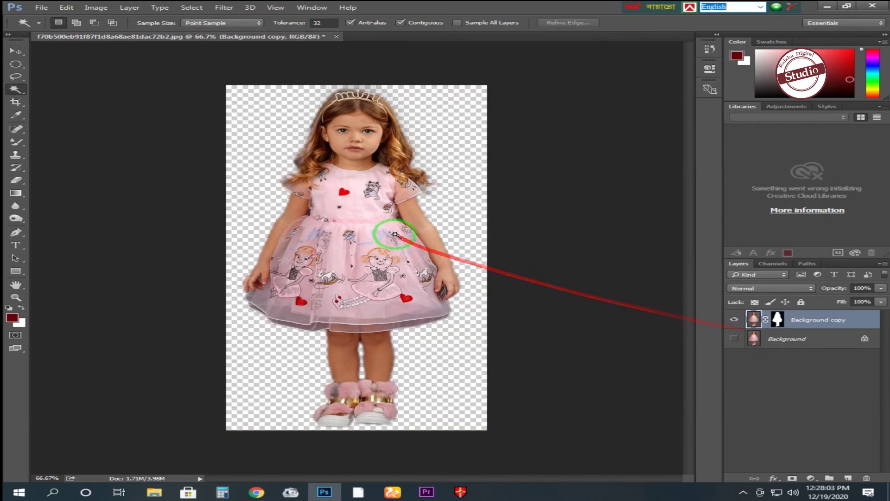
# - Float the girl document in its own window and enlarge that window
pyautogui.moveTo(237, 36); pyautogui.dragTo(286, 54)
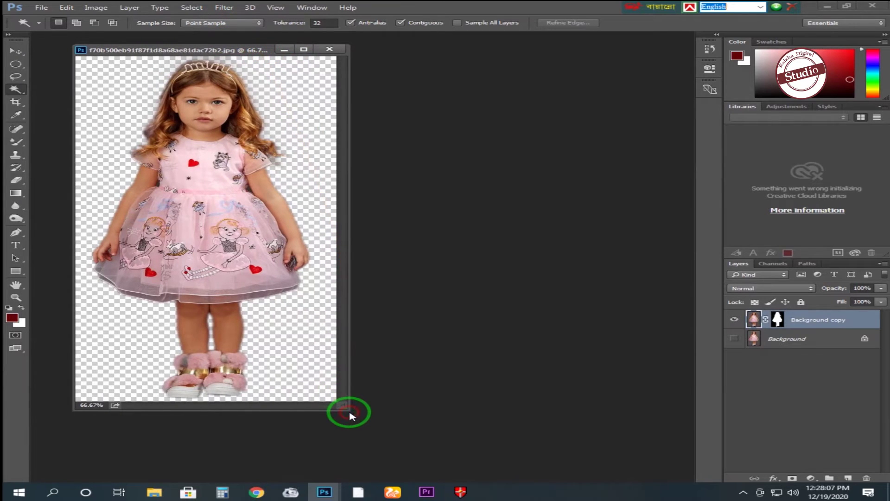
pyautogui.moveTo(348, 411); pyautogui.dragTo(510, 472)
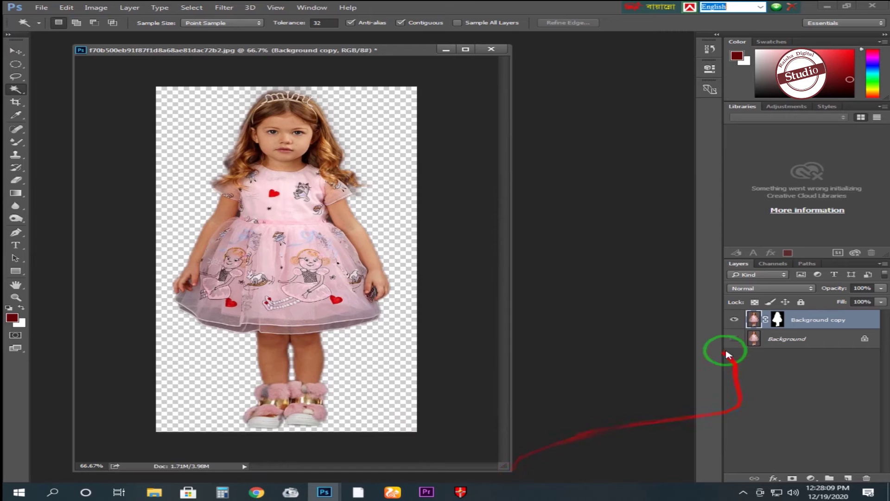
# - Toggle the visibility of the masked cutout and the original Background layer to compare them
pyautogui.click(735, 319)
pyautogui.click(735, 318)
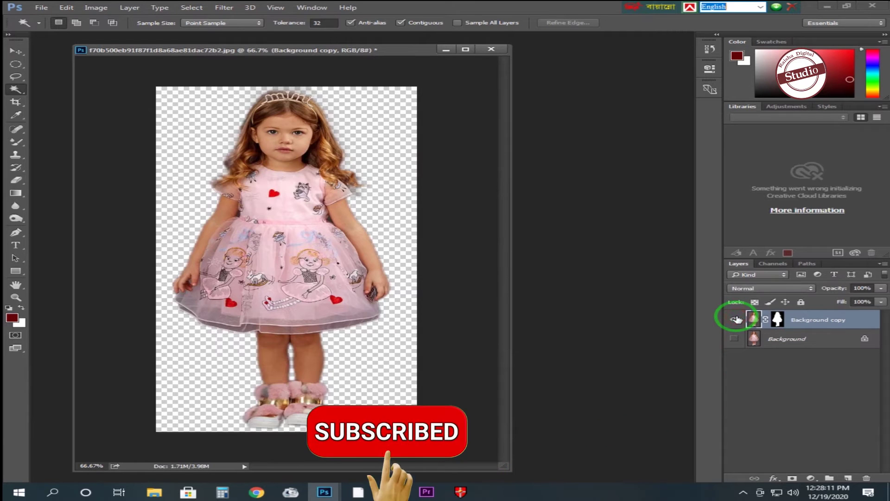
pyautogui.click(734, 339)
pyautogui.click(734, 339)
pyautogui.click(734, 338)
pyautogui.click(733, 339)
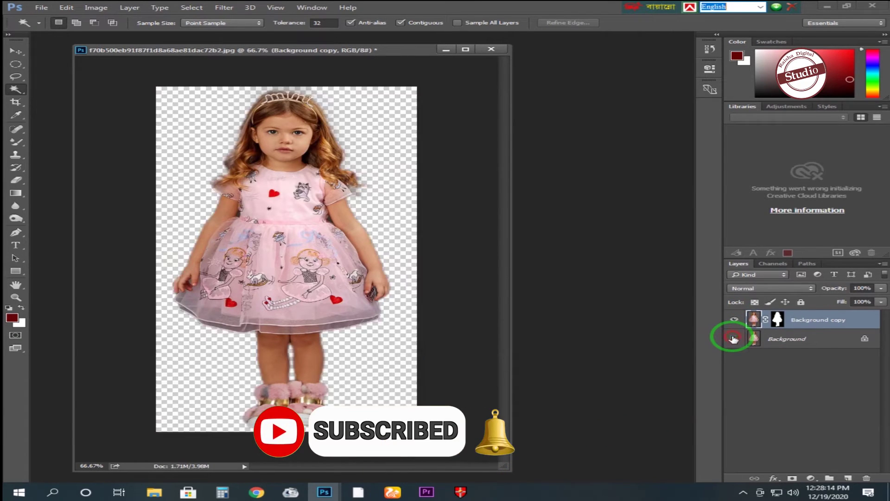
# - Open the railway track image from the folder in Photoshop and float it in a separate window beside the girl document
pyautogui.click(828, 6)
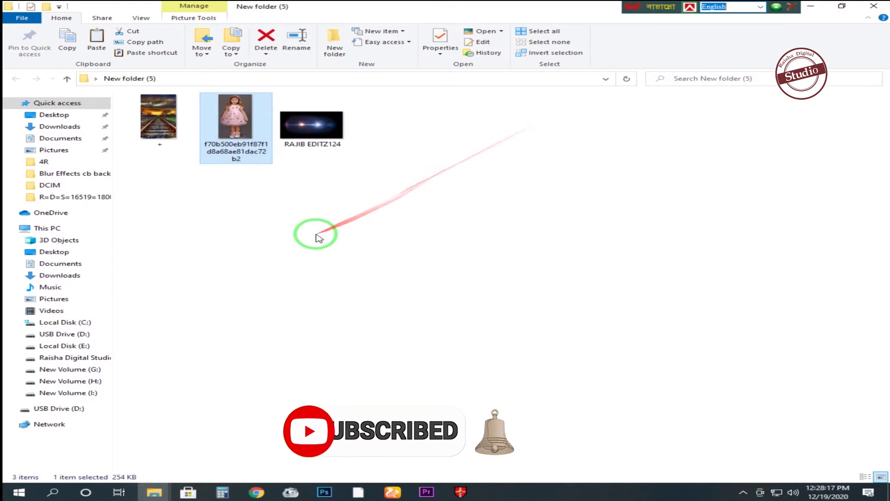
pyautogui.click(158, 131)
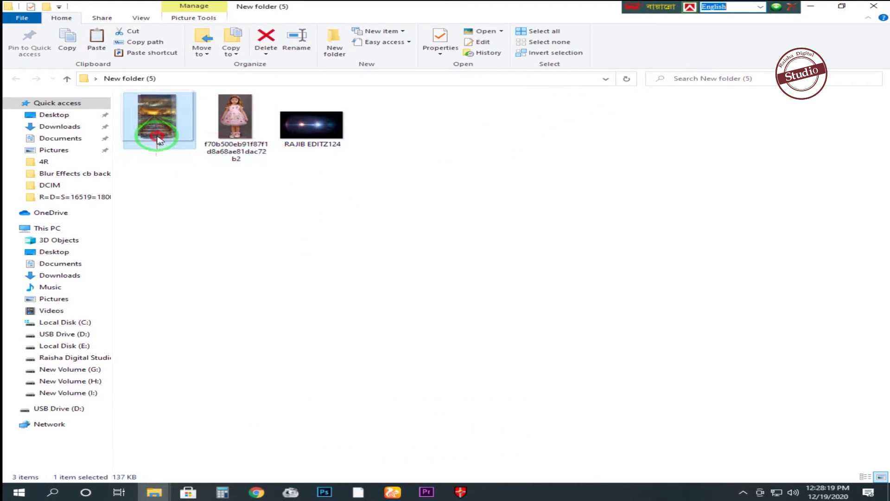
pyautogui.moveTo(157, 131); pyautogui.dragTo(569, 274)
pyautogui.moveTo(72, 41); pyautogui.dragTo(550, 141)
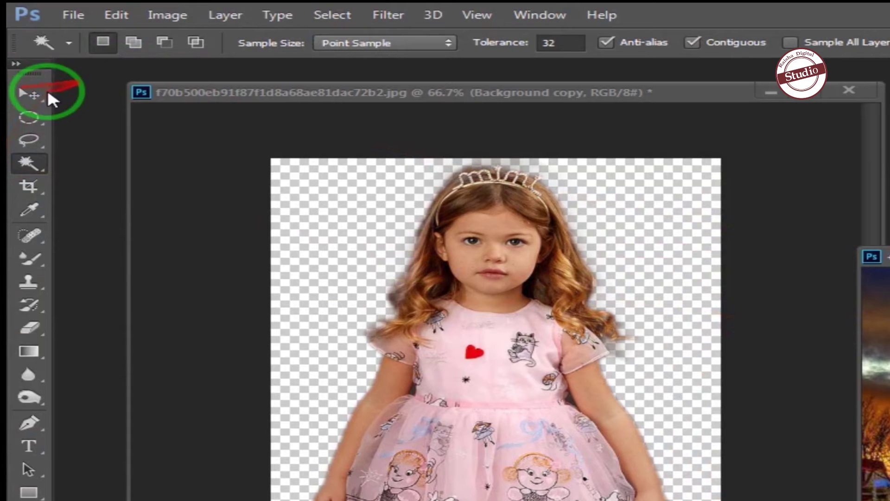
# - Copy the railway image into the girl document with the Move tool and minimize the railway window
pyautogui.click(31, 92)
pyautogui.moveTo(482, 325); pyautogui.dragTo(889, 377)
pyautogui.moveTo(522, 215); pyautogui.dragTo(297, 187)
pyautogui.moveTo(557, 141)
pyautogui.mouseDown()
pyautogui.moveTo(512, 144)
pyautogui.moveTo(546, 152)
pyautogui.mouseUp()
pyautogui.click(364, 167)
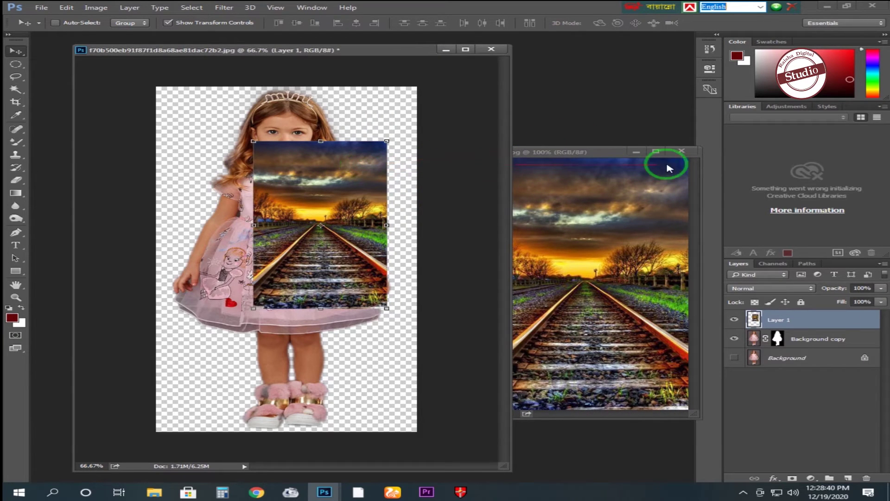
pyautogui.click(637, 154)
# - Scale the railway layer to about 199% width and 207% height to cover the canvas, and place it below the girl cutout layer
pyautogui.moveTo(358, 164); pyautogui.dragTo(259, 109)
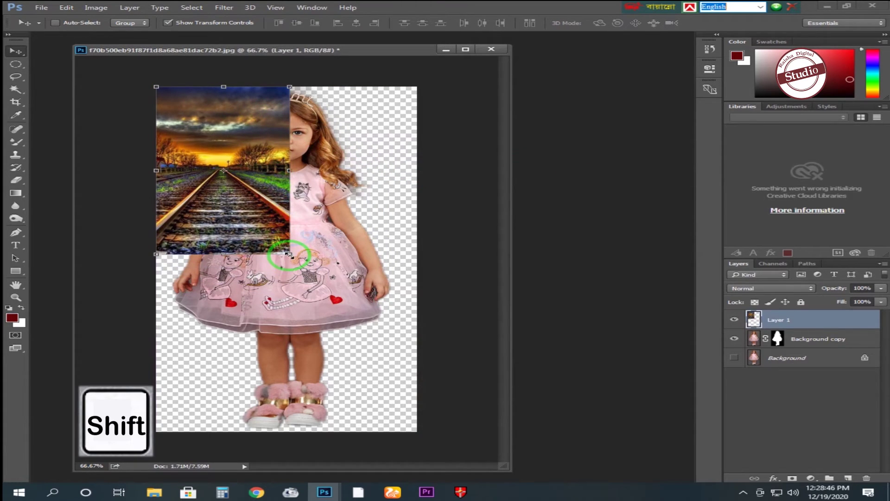
pyautogui.moveTo(289, 254); pyautogui.dragTo(432, 432)
pyautogui.moveTo(430, 259); pyautogui.dragTo(423, 259)
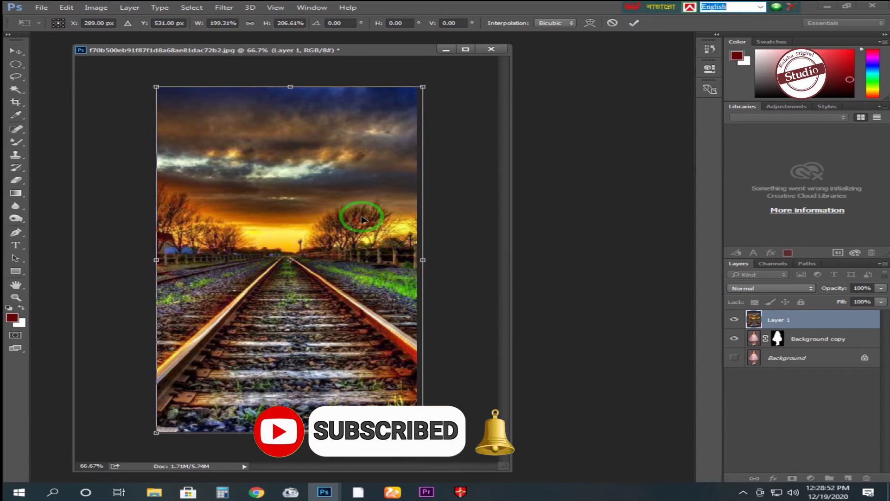
pyautogui.click(633, 23)
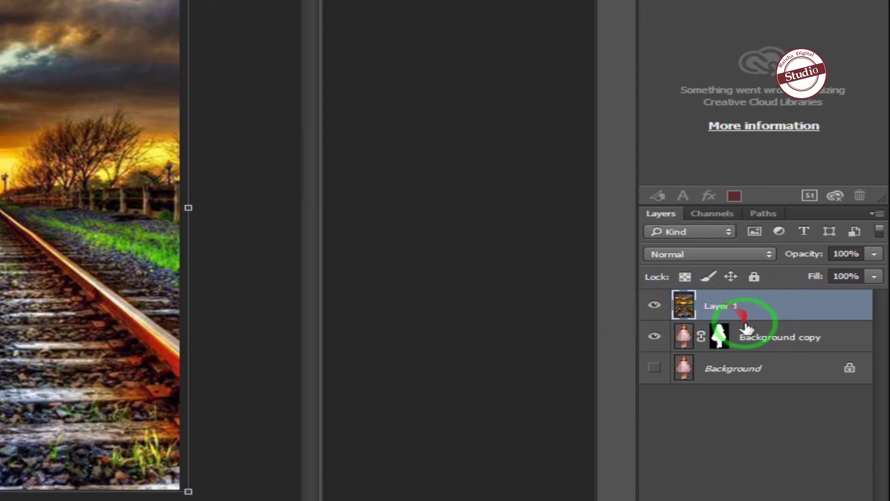
pyautogui.moveTo(740, 306); pyautogui.dragTo(746, 345)
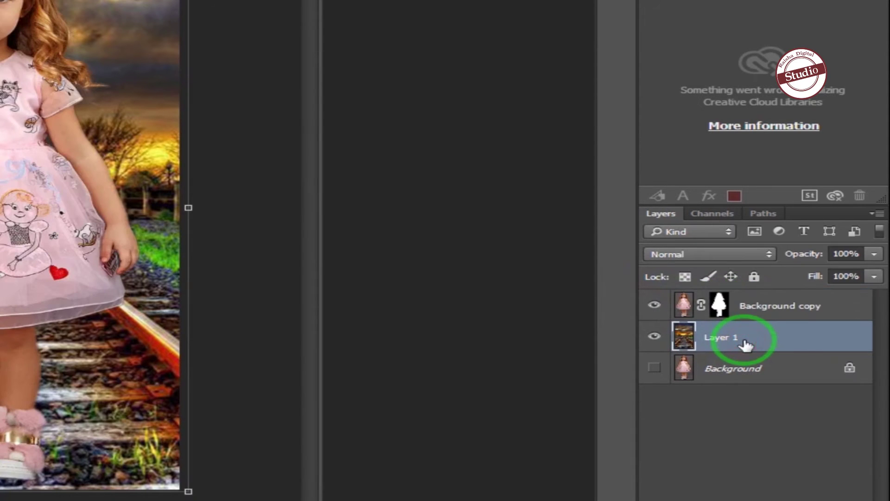
# - Toggle the visibility of the girl cutout and the railway layer to examine the composite
pyautogui.click(652, 306)
pyautogui.click(652, 306)
pyautogui.click(651, 306)
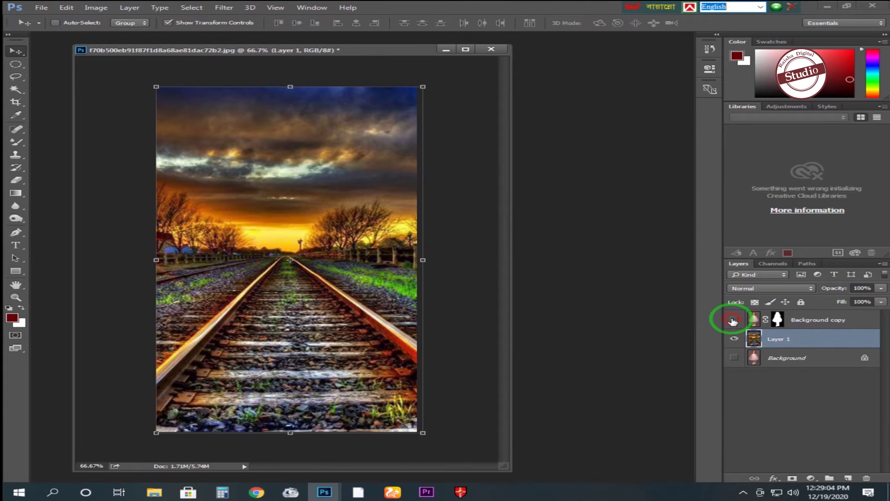
pyautogui.click(732, 320)
pyautogui.click(730, 339)
pyautogui.click(731, 339)
pyautogui.click(731, 339)
pyautogui.click(731, 339)
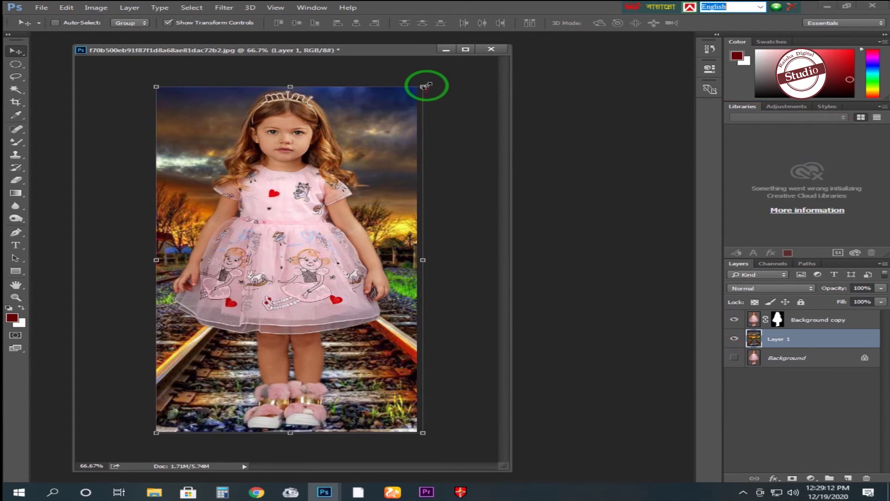
# - Scale the girl cutout layer down slightly to about 99% and apply the transform
pyautogui.click(809, 322)
pyautogui.moveTo(414, 85); pyautogui.dragTo(414, 91)
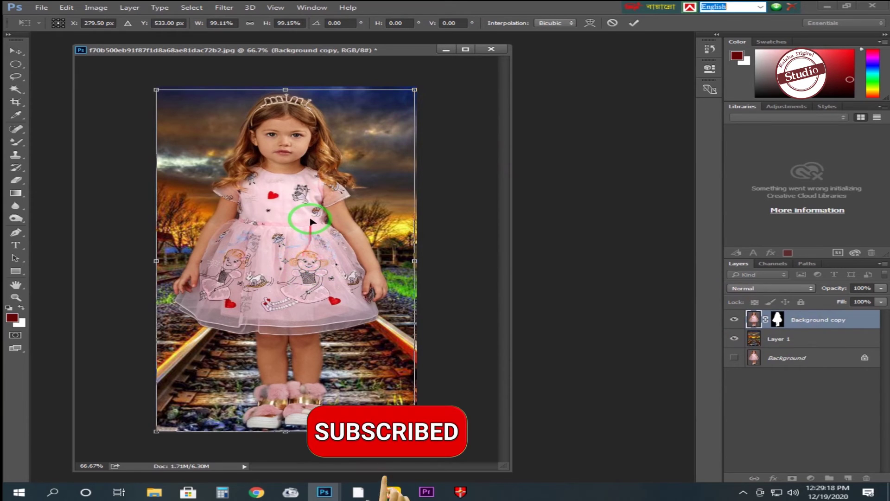
pyautogui.click(634, 23)
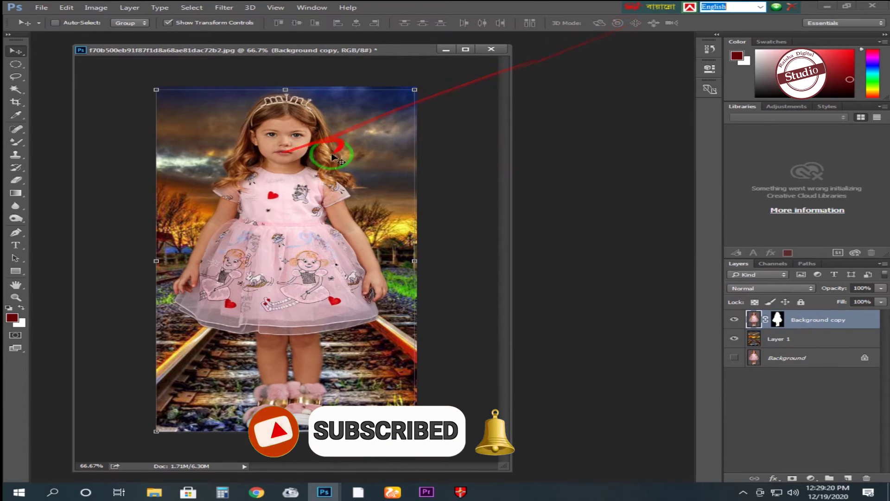
# - Open the lens flare image from the folder in Photoshop and float it in a window over the composite
pyautogui.click(827, 8)
pyautogui.moveTo(315, 129); pyautogui.dragTo(619, 202)
pyautogui.moveTo(143, 37); pyautogui.dragTo(334, 110)
pyautogui.moveTo(441, 113); pyautogui.dragTo(529, 158)
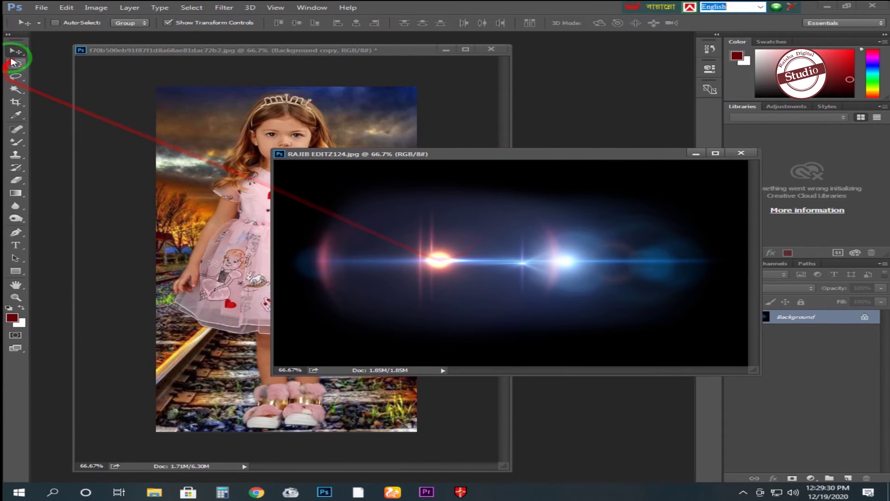
# - Copy the lens flare image into the girl composite as a new top layer and minimize the flare's window
pyautogui.click(15, 51)
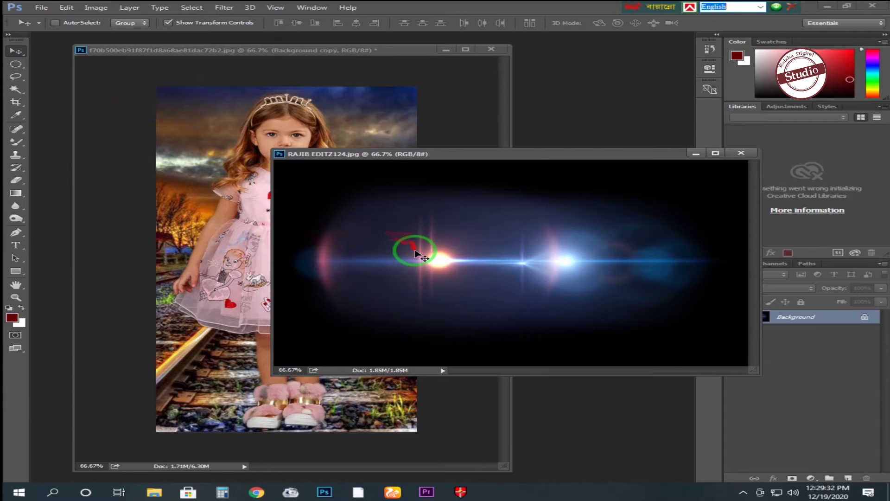
pyautogui.moveTo(411, 249); pyautogui.dragTo(259, 139)
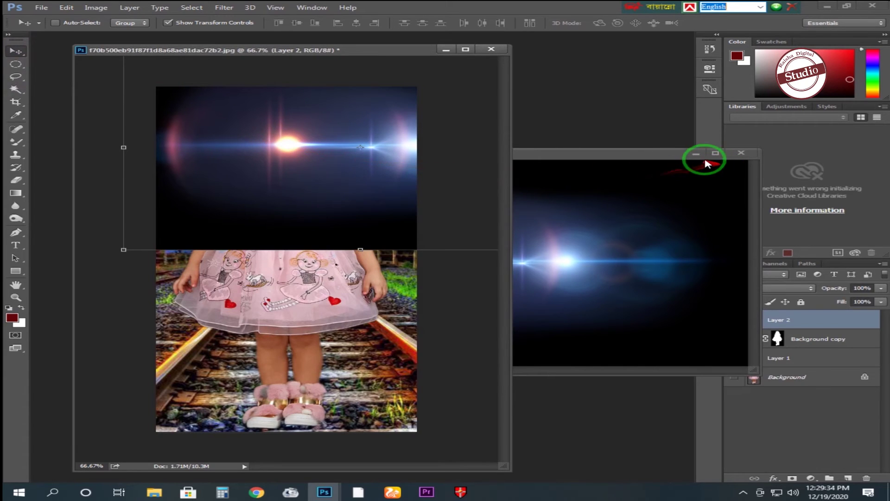
pyautogui.click(695, 153)
# - Scale the lens flare layer down to slightly wider than the canvas and position it across the upper part of the picture
pyautogui.moveTo(341, 100); pyautogui.dragTo(237, 152)
pyautogui.moveTo(347, 129); pyautogui.dragTo(305, 146)
pyautogui.moveTo(458, 102); pyautogui.dragTo(345, 104)
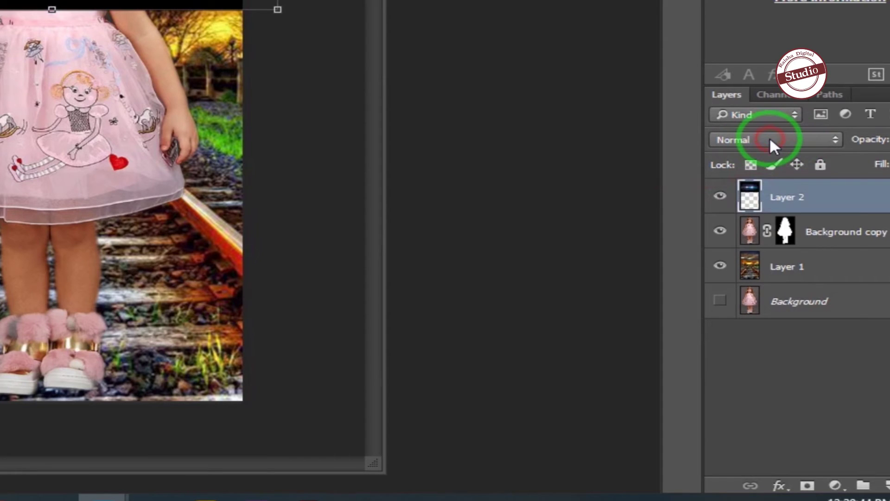
# - Set the lens flare layer's blend mode to Screen, then try adjusting its placement and undo that adjustment
pyautogui.click(770, 139)
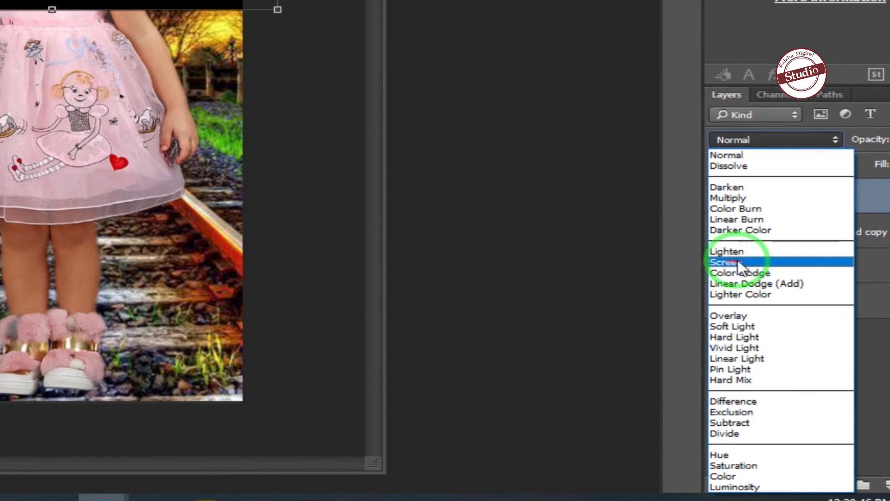
pyautogui.click(736, 262)
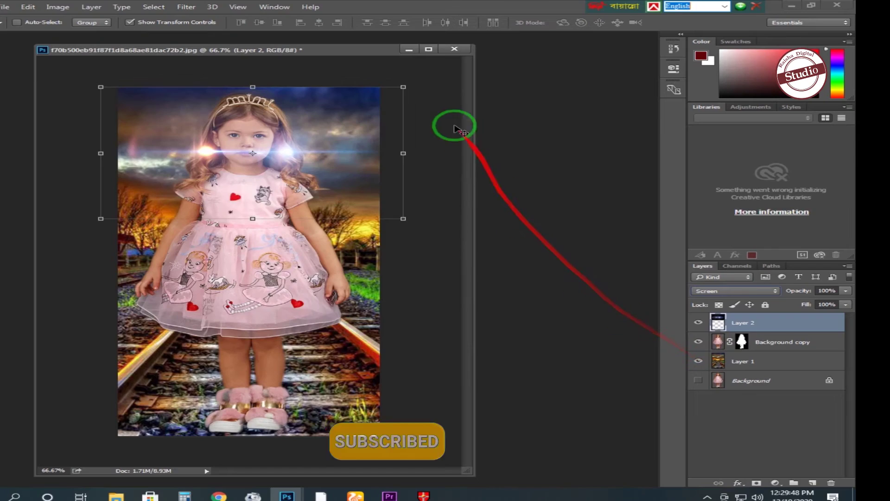
pyautogui.moveTo(415, 80); pyautogui.dragTo(436, 120)
pyautogui.hotkey('ctrl', 'z')
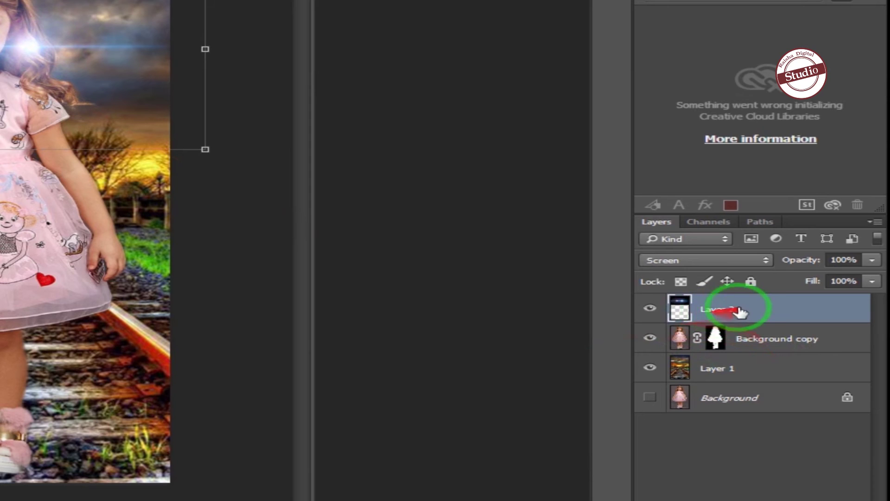
# - Toggle the visibility of the flare and girl cutout layers, and place the flare layer below the girl cutout
pyautogui.click(650, 309)
pyautogui.click(650, 309)
pyautogui.click(649, 338)
pyautogui.click(650, 338)
pyautogui.moveTo(716, 308); pyautogui.dragTo(726, 342)
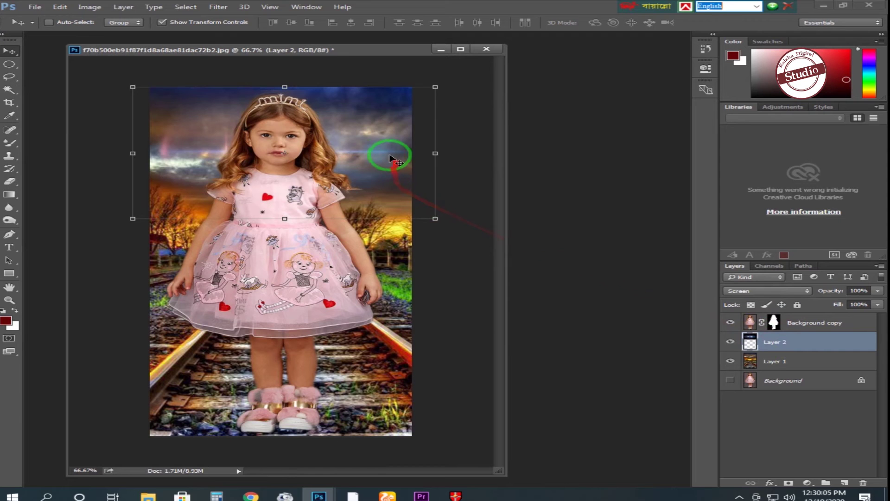
# - Move the lens flare up behind the girl's head, stretch it to about 121% width, and apply the transform
pyautogui.moveTo(134, 51); pyautogui.dragTo(120, 21)
pyautogui.moveTo(383, 133)
pyautogui.mouseDown()
pyautogui.moveTo(381, 123)
pyautogui.moveTo(364, 127)
pyautogui.moveTo(368, 135)
pyautogui.moveTo(383, 134)
pyautogui.moveTo(367, 127)
pyautogui.moveTo(483, 133)
pyautogui.moveTo(377, 131)
pyautogui.moveTo(384, 131)
pyautogui.mouseUp()
pyautogui.hotkey('ctrl', 't')
pyautogui.moveTo(331, 124); pyautogui.dragTo(326, 117)
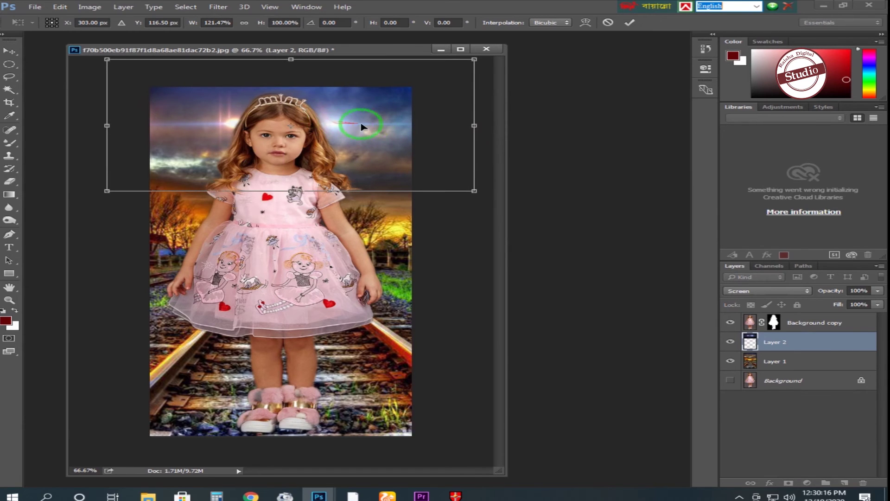
pyautogui.click(630, 23)
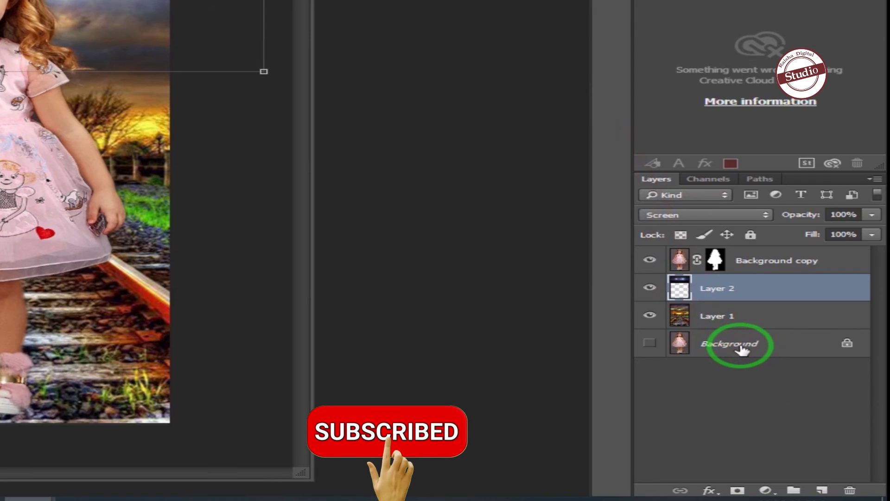
# - Flatten the composite into a single background layer, discarding the hidden layers
pyautogui.rightClick(741, 351)
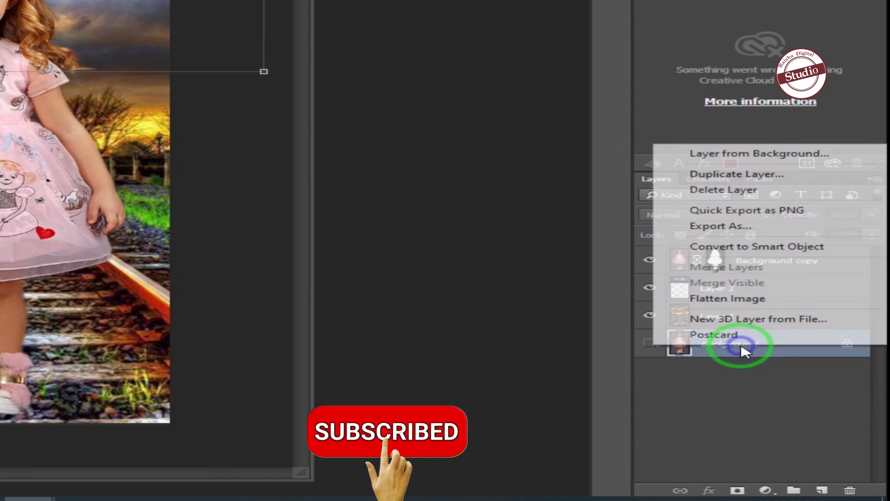
pyautogui.click(708, 299)
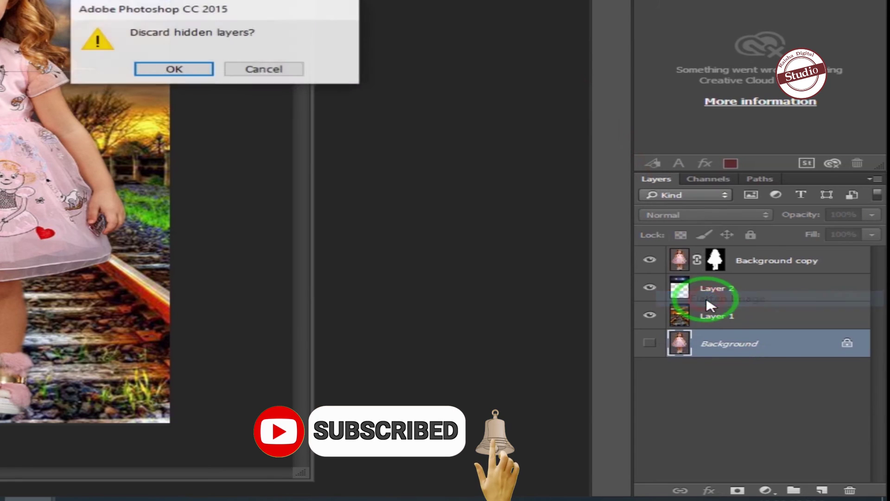
pyautogui.click(175, 67)
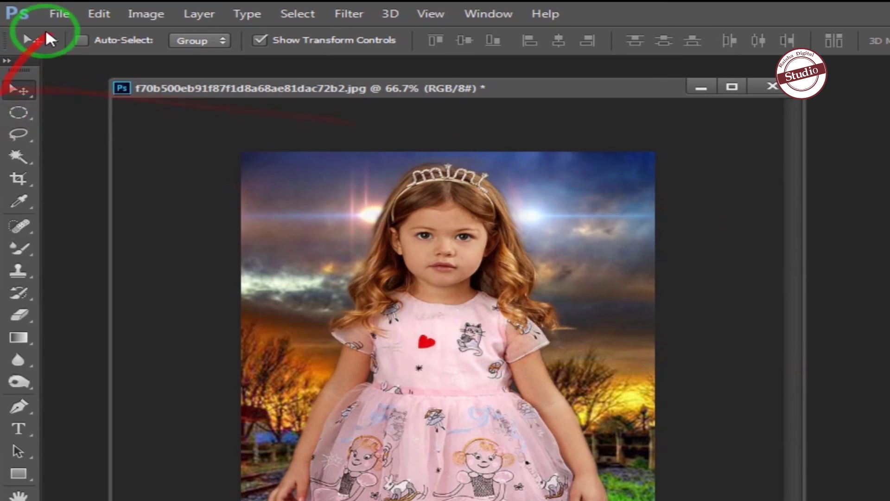
# - Save the composite as a JPEG named 2020 in New folder (5), with quality 12 and the Progressive format option
pyautogui.click(55, 14)
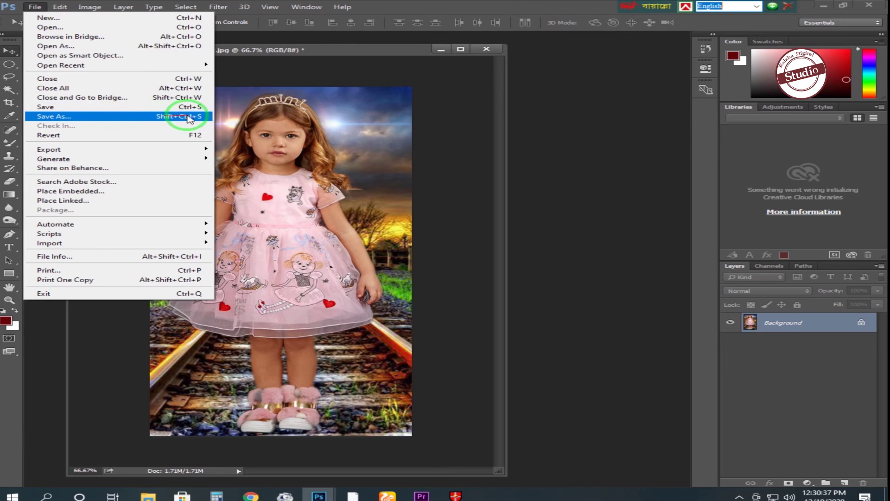
pyautogui.click(180, 118)
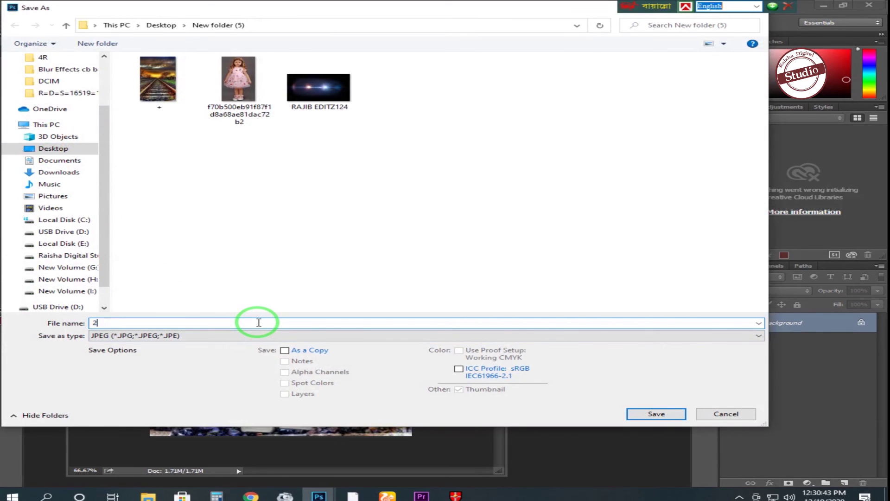
pyautogui.click(656, 414)
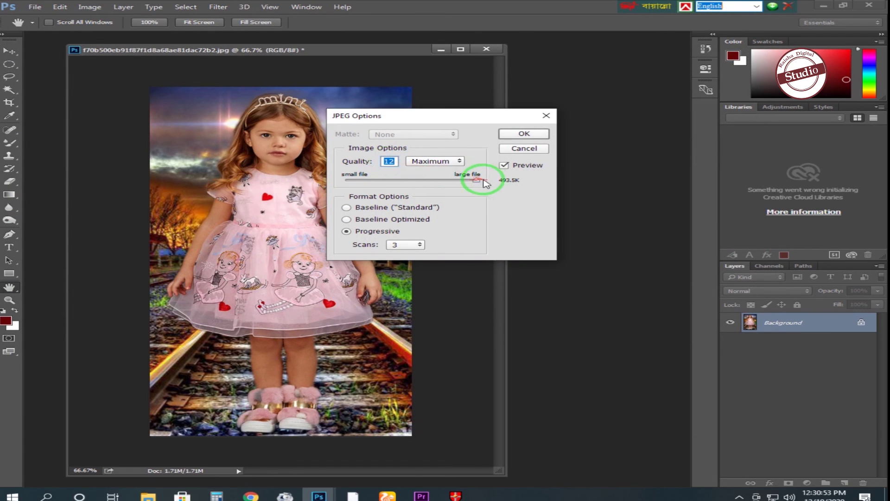
pyautogui.click(524, 135)
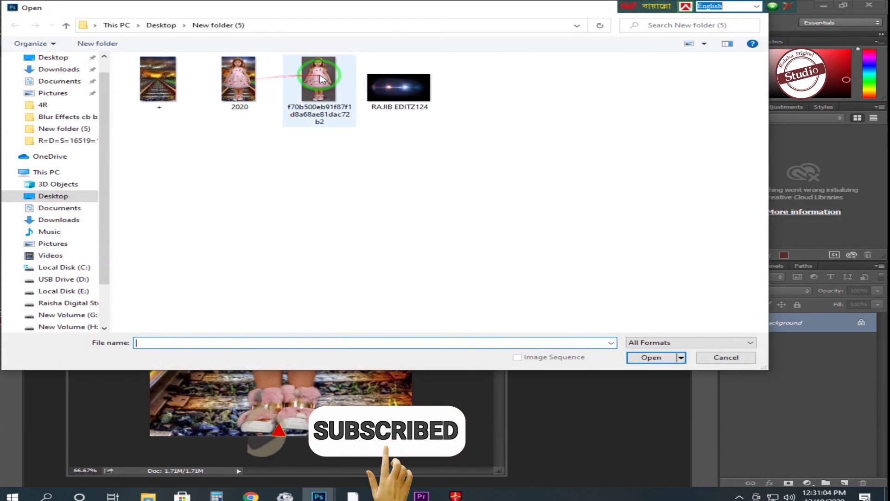
# - Open the original grey-backdrop photo of the girl and arrange it in a floating window beside the 2020.jpg composite for comparison
pyautogui.doubleClick(320, 121)
pyautogui.moveTo(312, 61); pyautogui.dragTo(514, 74)
pyautogui.moveTo(339, 50); pyautogui.dragTo(287, 51)
pyautogui.moveTo(566, 60)
pyautogui.mouseDown()
pyautogui.moveTo(556, 44)
pyautogui.moveTo(580, 55)
pyautogui.moveTo(571, 54)
pyautogui.mouseUp()
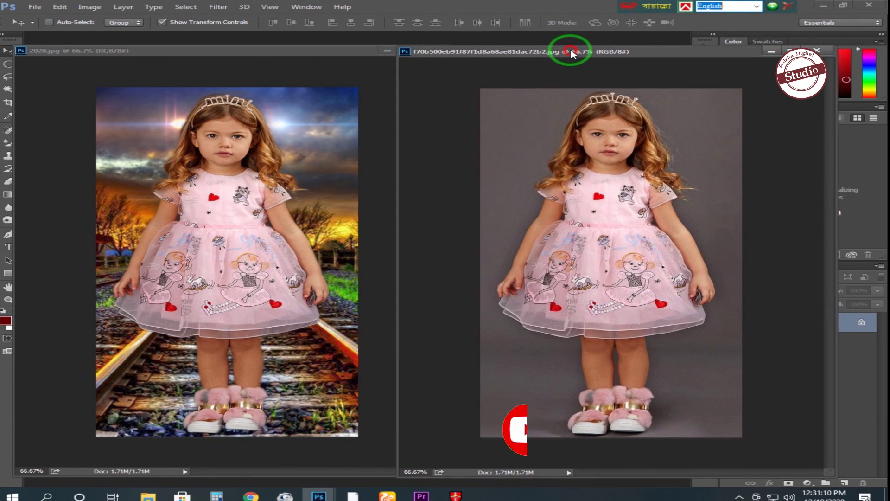